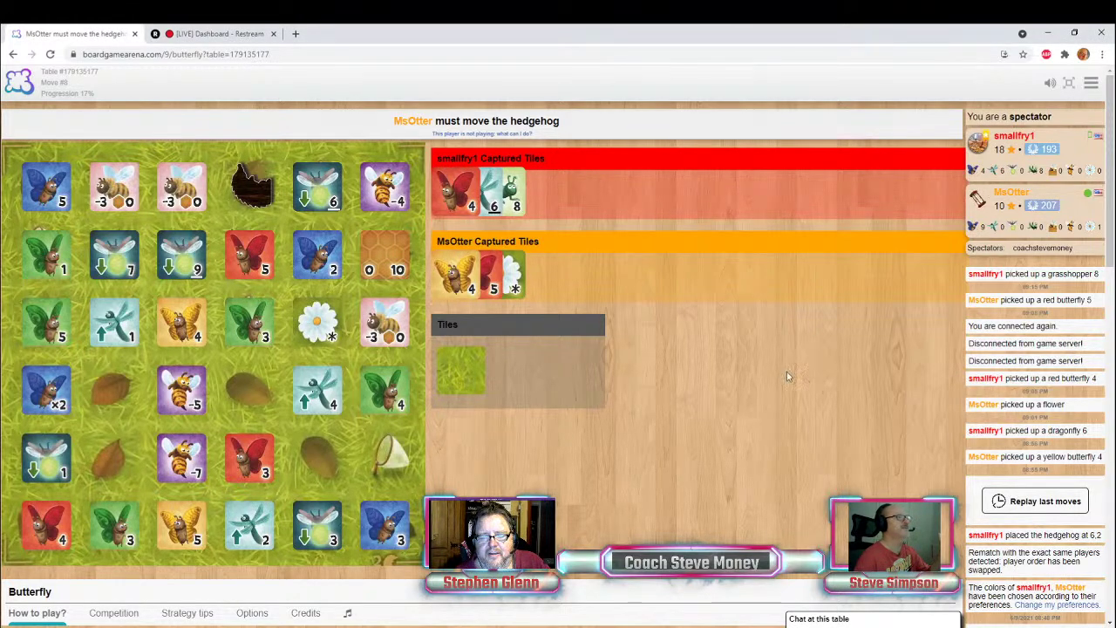
{"action": "scroll", "coordinate": [775, 370], "scroll_direction": "down", "scroll_amount": 2}
{"action": "scroll", "coordinate": [774, 369], "scroll_direction": "down", "scroll_amount": 3}
{"action": "scroll", "coordinate": [774, 370], "scroll_direction": "down", "scroll_amount": 3}
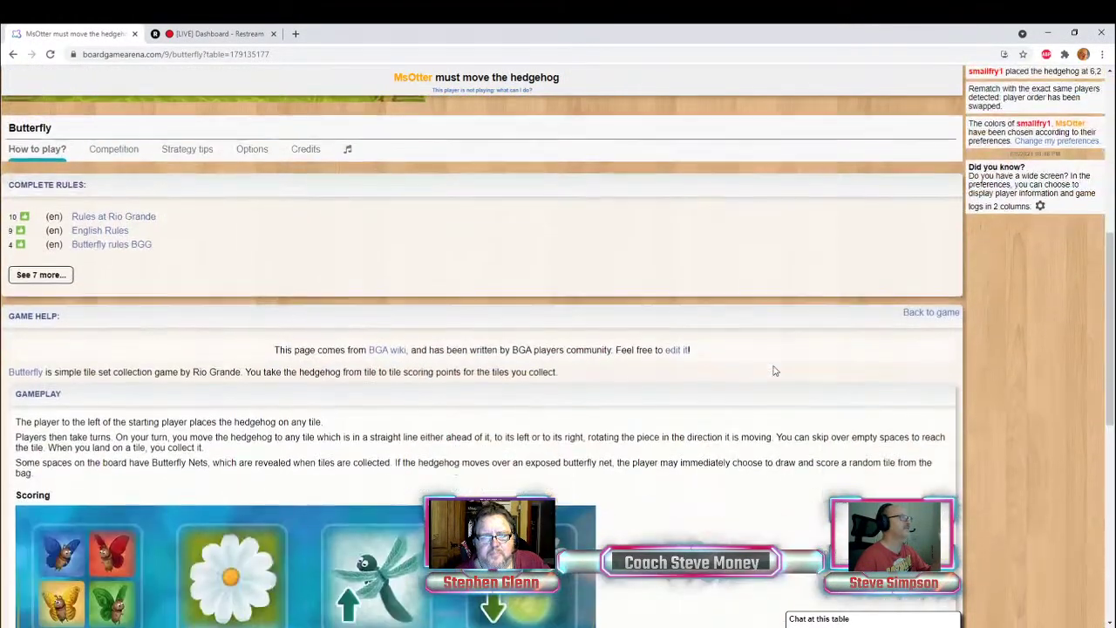
{"action": "scroll", "coordinate": [775, 370], "scroll_direction": "down", "scroll_amount": 3}
{"action": "scroll", "coordinate": [774, 369], "scroll_direction": "down", "scroll_amount": 2}
{"action": "scroll", "coordinate": [774, 371], "scroll_direction": "down", "scroll_amount": 1}
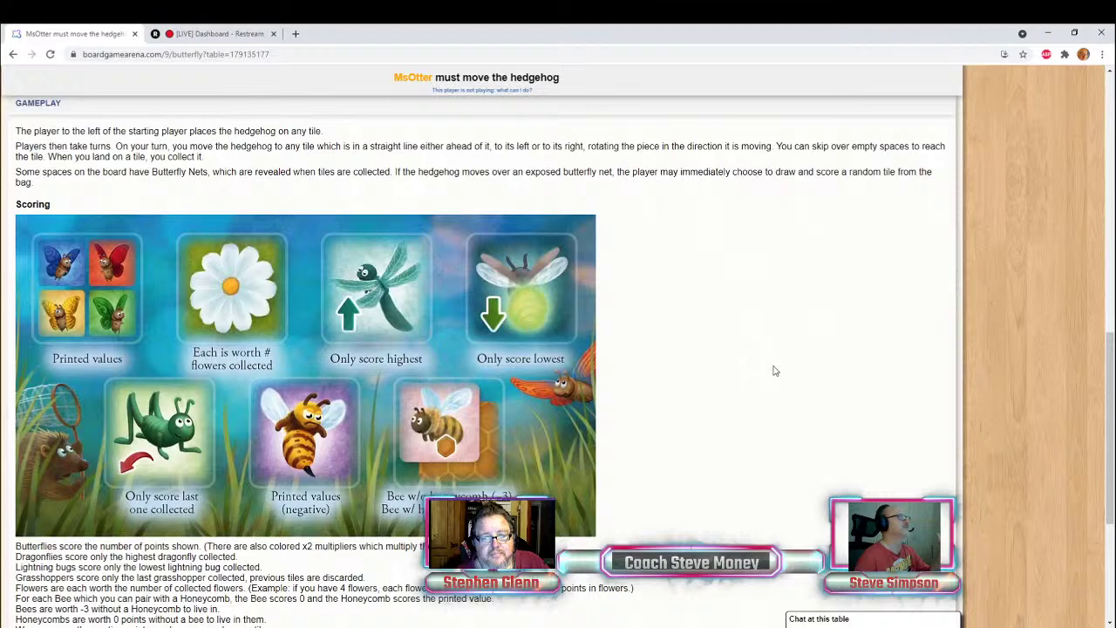
{"action": "scroll", "coordinate": [775, 371], "scroll_direction": "down", "scroll_amount": 1}
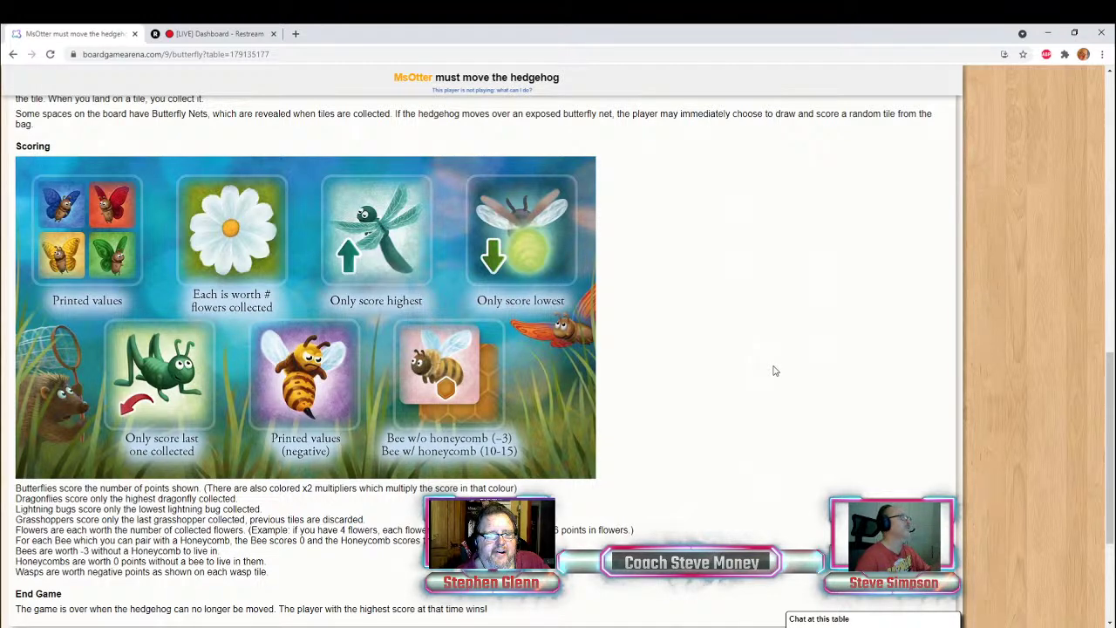
{"action": "scroll", "coordinate": [775, 370], "scroll_direction": "up", "scroll_amount": 5}
{"action": "scroll", "coordinate": [775, 371], "scroll_direction": "up", "scroll_amount": 3}
{"action": "scroll", "coordinate": [775, 371], "scroll_direction": "up", "scroll_amount": 5}
{"action": "scroll", "coordinate": [775, 370], "scroll_direction": "up", "scroll_amount": 5}
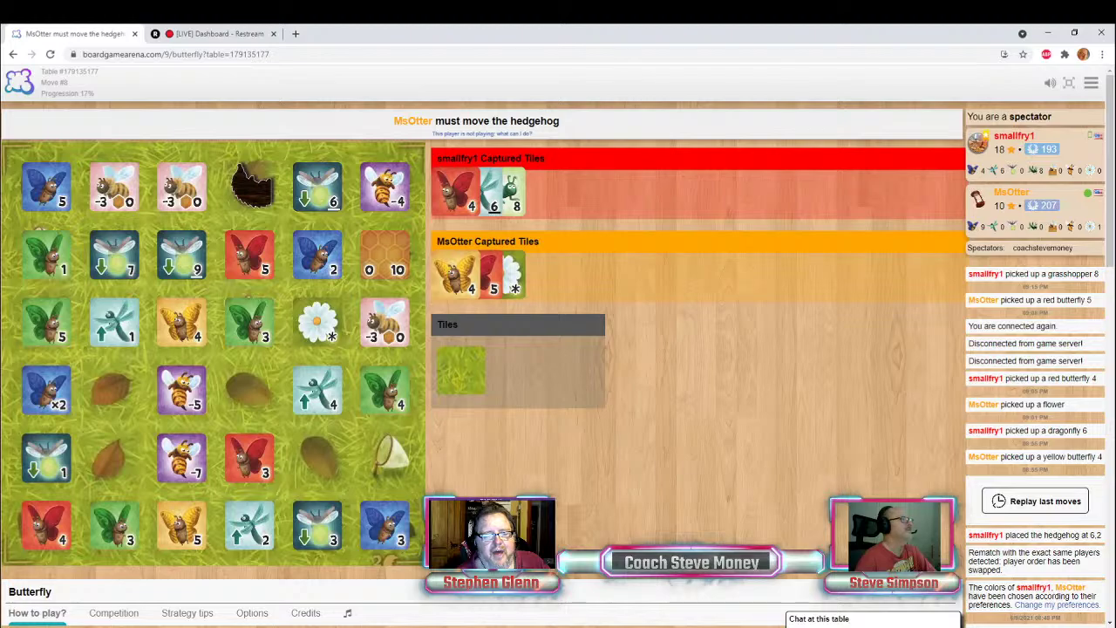
{"action": "scroll", "coordinate": [558, 349], "scroll_direction": "down", "scroll_amount": 3}
{"action": "scroll", "coordinate": [558, 349], "scroll_direction": "down", "scroll_amount": 5}
{"action": "scroll", "coordinate": [558, 349], "scroll_direction": "down", "scroll_amount": 3}
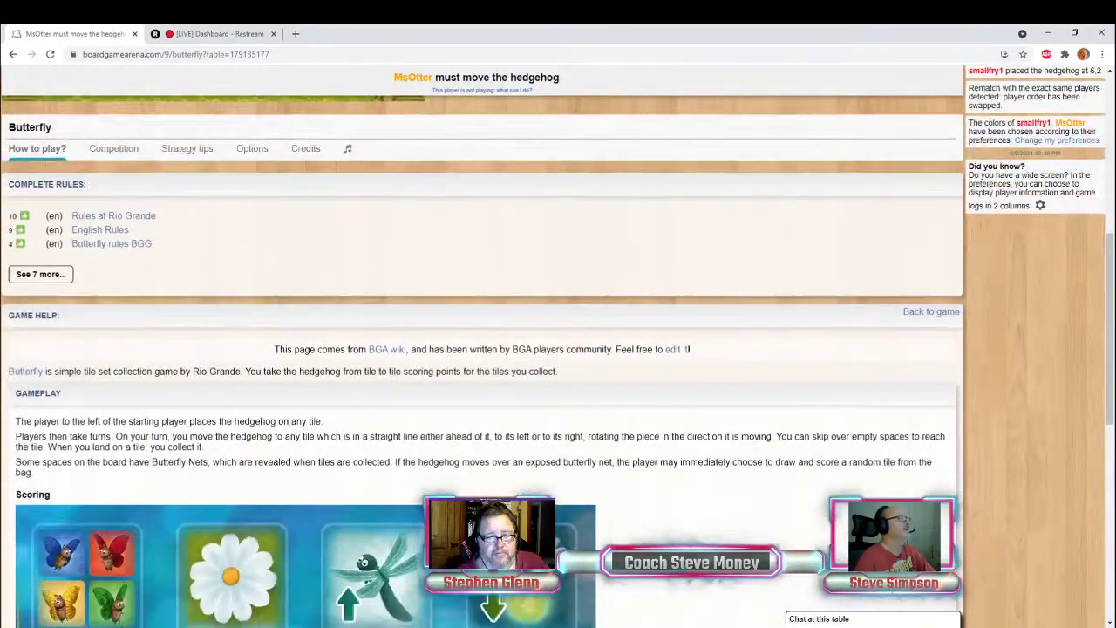
{"action": "scroll", "coordinate": [558, 348], "scroll_direction": "down", "scroll_amount": 5}
{"action": "scroll", "coordinate": [558, 349], "scroll_direction": "down", "scroll_amount": 3}
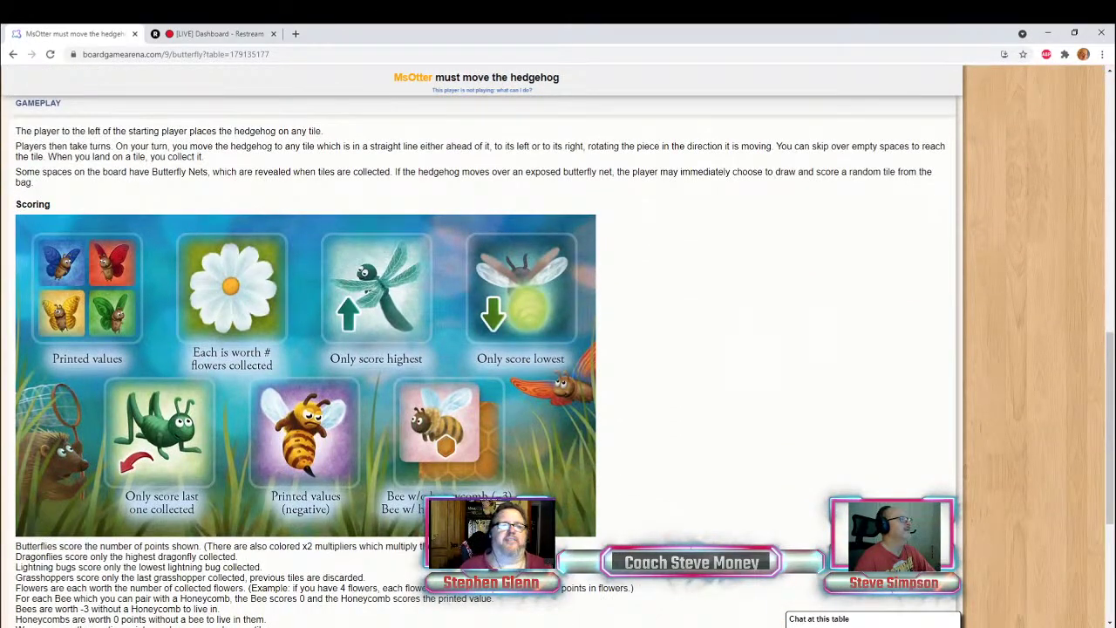
{"action": "scroll", "coordinate": [558, 349], "scroll_direction": "up", "scroll_amount": 5}
{"action": "scroll", "coordinate": [558, 349], "scroll_direction": "up", "scroll_amount": 5}
{"action": "scroll", "coordinate": [558, 349], "scroll_direction": "up", "scroll_amount": 3}
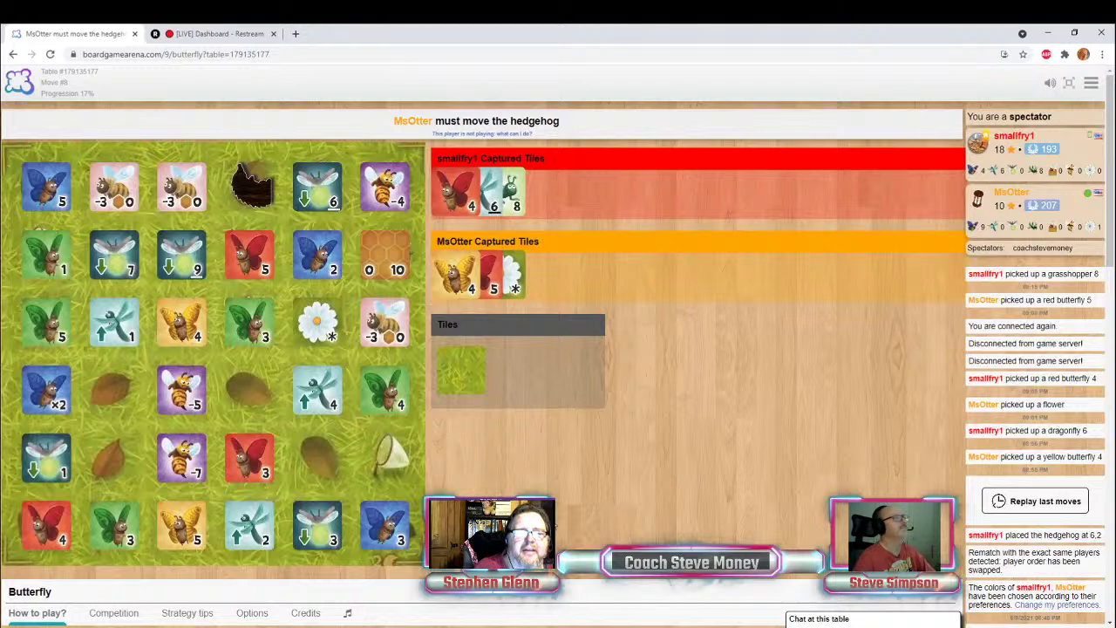